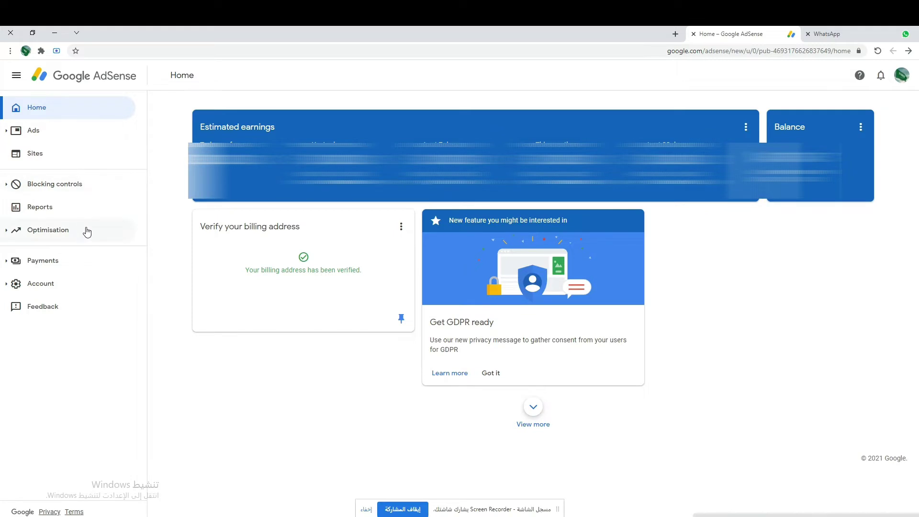
# Step: From the Payments page, add a new payment method and choose wire transfer
pyautogui.click(46, 259)
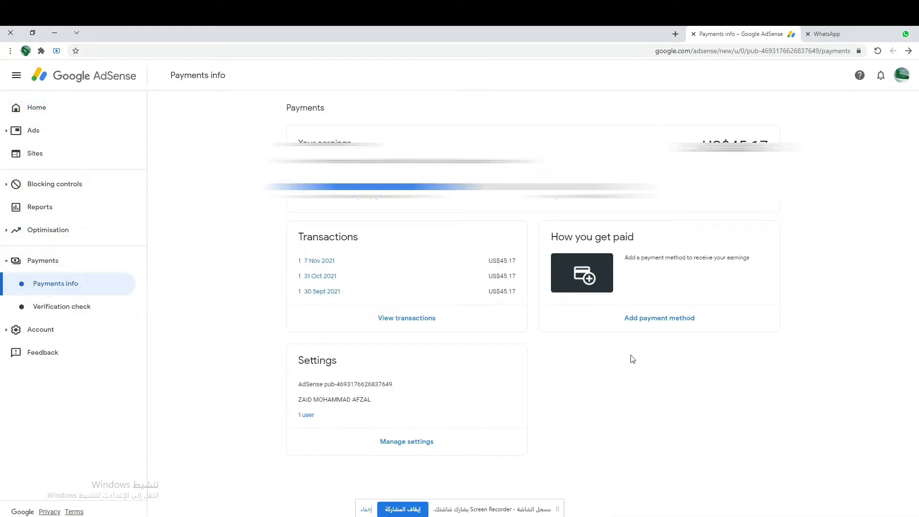
pyautogui.click(675, 325)
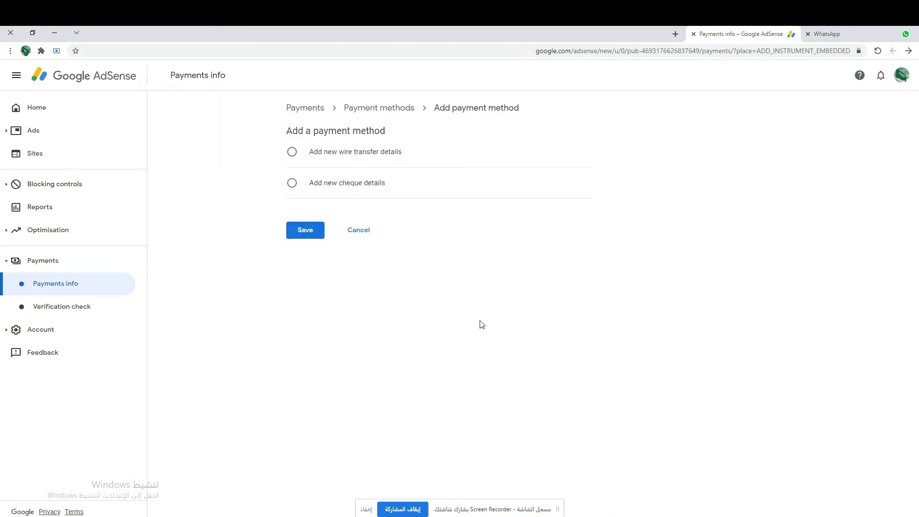
pyautogui.click(345, 157)
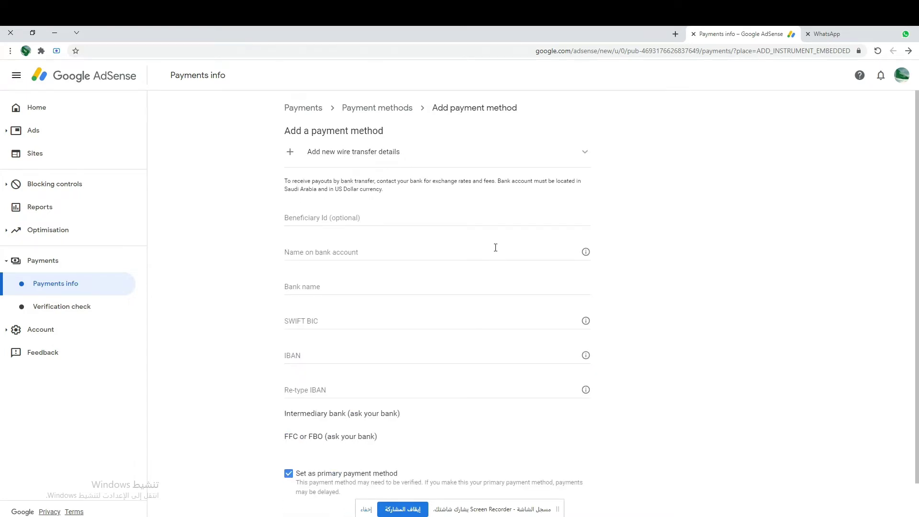
# Step: Enter the account holder's full name as the name on the bank account
pyautogui.click(374, 214)
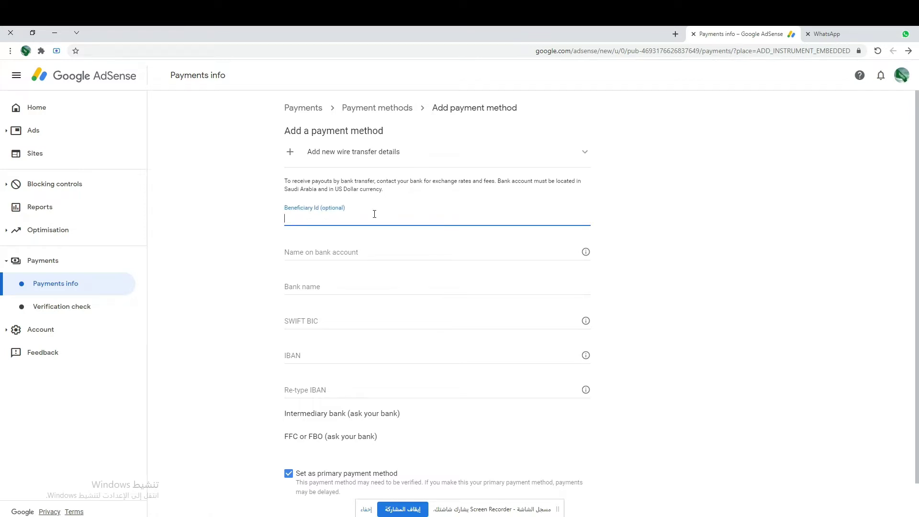
pyautogui.click(340, 254)
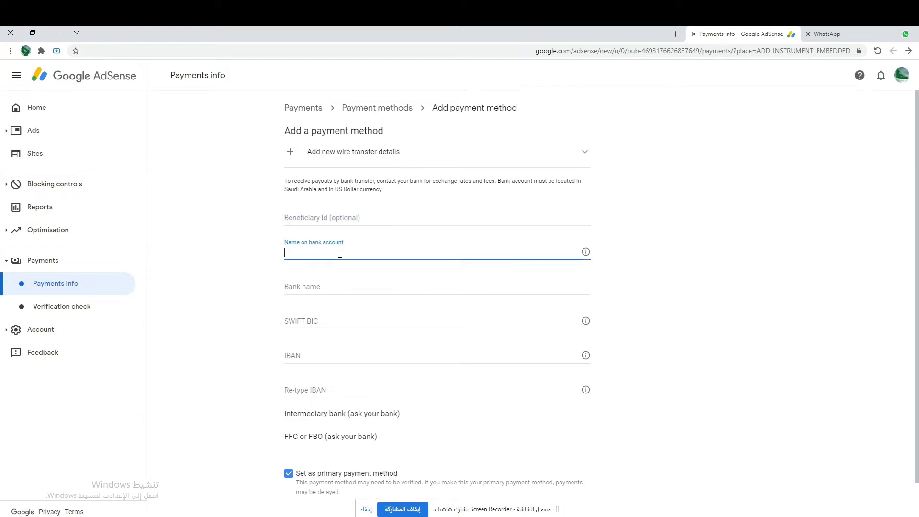
# Step: Enter AL RAJHI BANK as the bank name, correcting its case and spacing
pyautogui.click(339, 287)
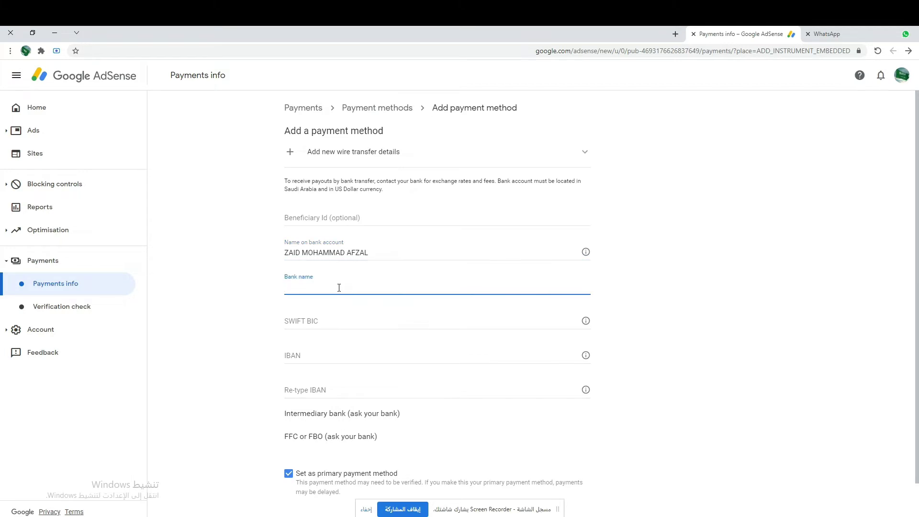
pyautogui.write('ALRAJHI ban')
pyautogui.press('BackSpace')
pyautogui.press('BackSpace')
pyautogui.write('BANK')
pyautogui.click(295, 287)
# Step: Type the account's IBAN, paste it into Re-type IBAN, and expand Intermediary bank
pyautogui.click(309, 353)
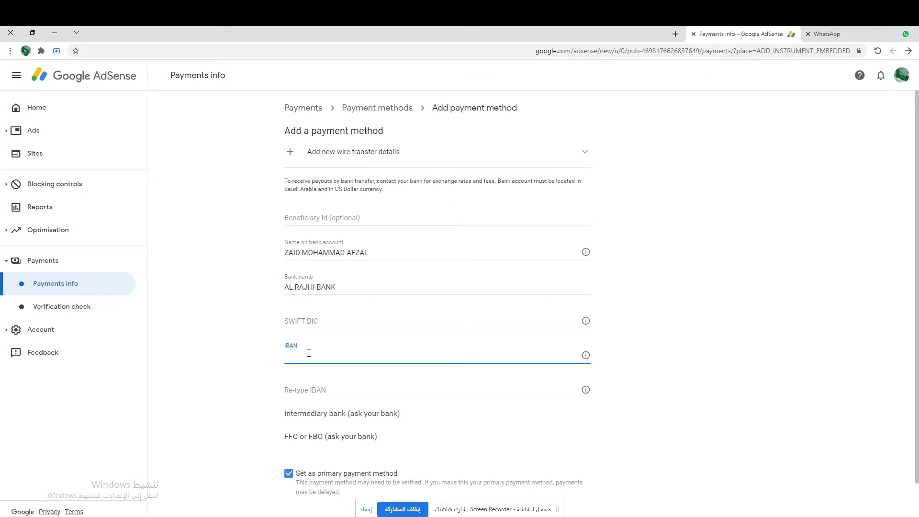
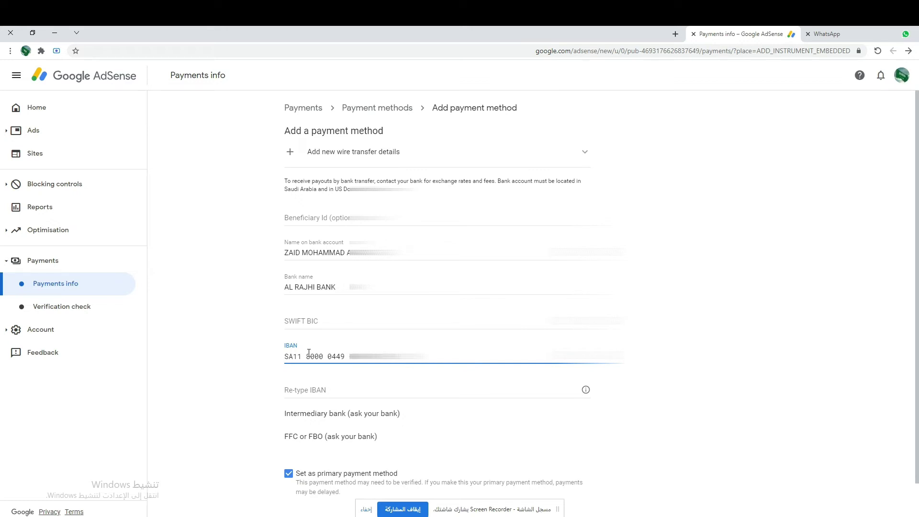
pyautogui.click(319, 388)
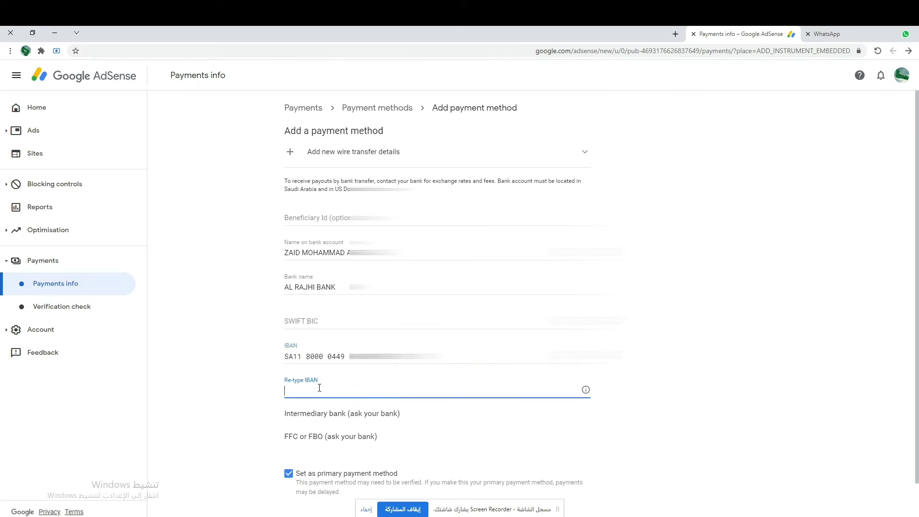
pyautogui.hotkey('ctrl', 'v')
pyautogui.click(419, 361)
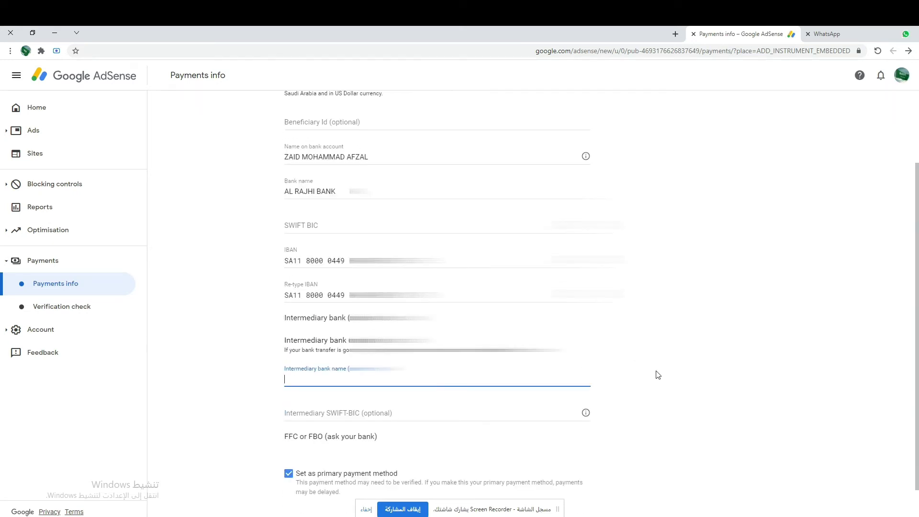
pyautogui.scroll(-1, 316, 383)
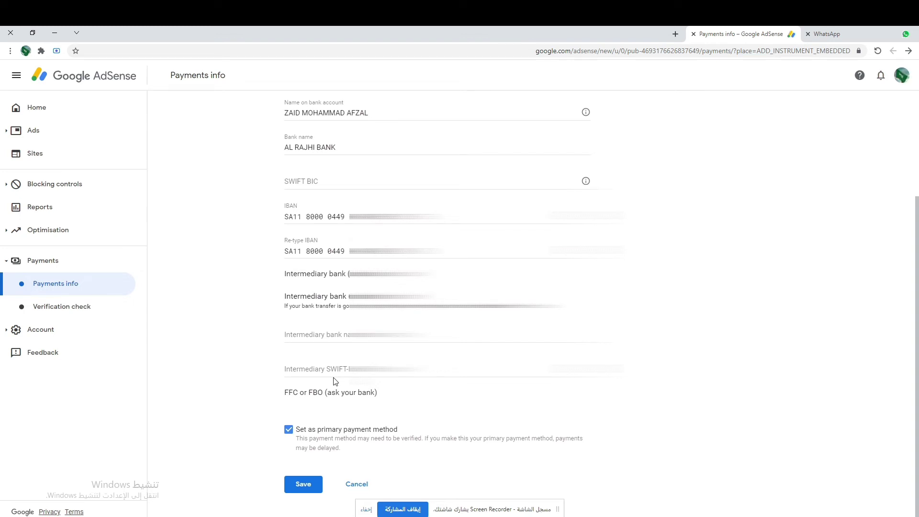
# Step: Search Google for 'ALRAJHI BANK SWIFT BIC' in a new tab
pyautogui.click(676, 34)
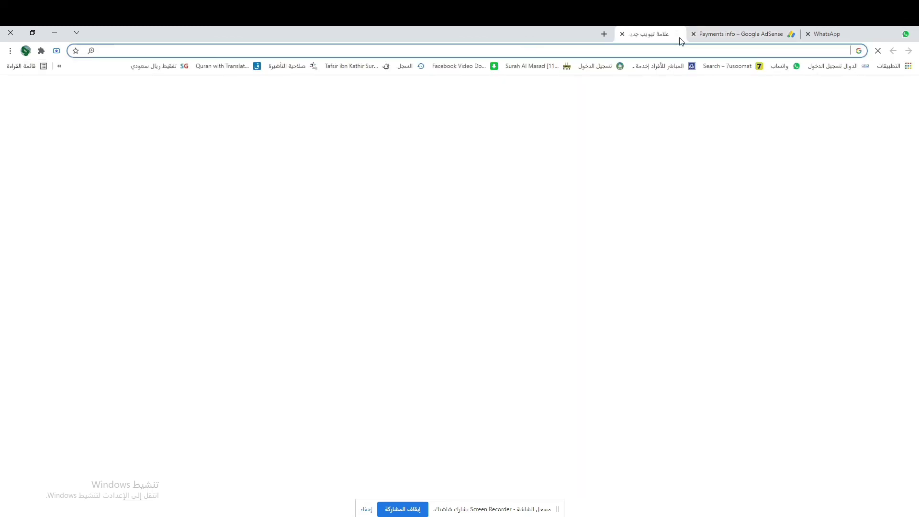
pyautogui.write('ALRA')
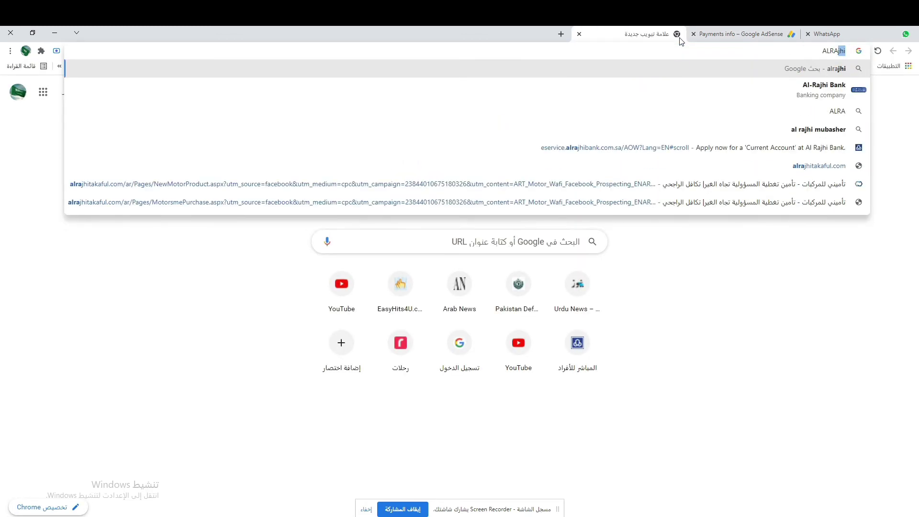
pyautogui.write('JHI BA')
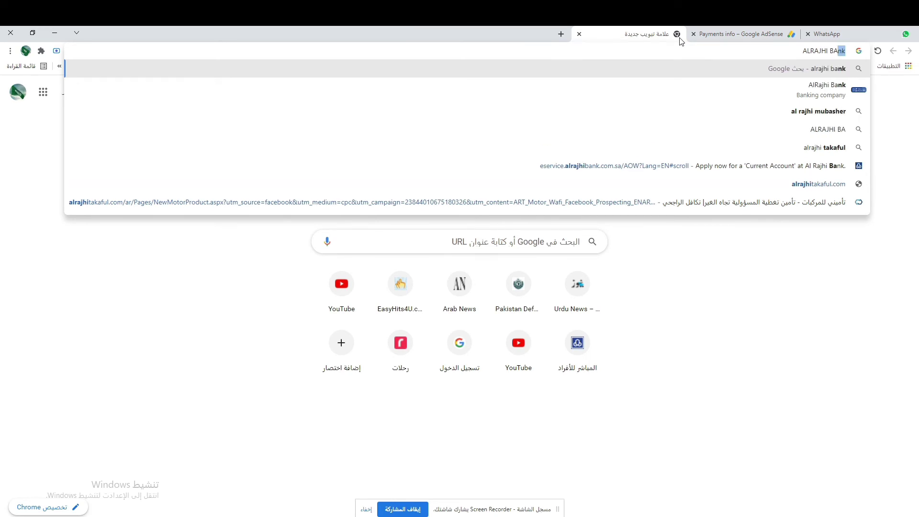
pyautogui.write('NK S')
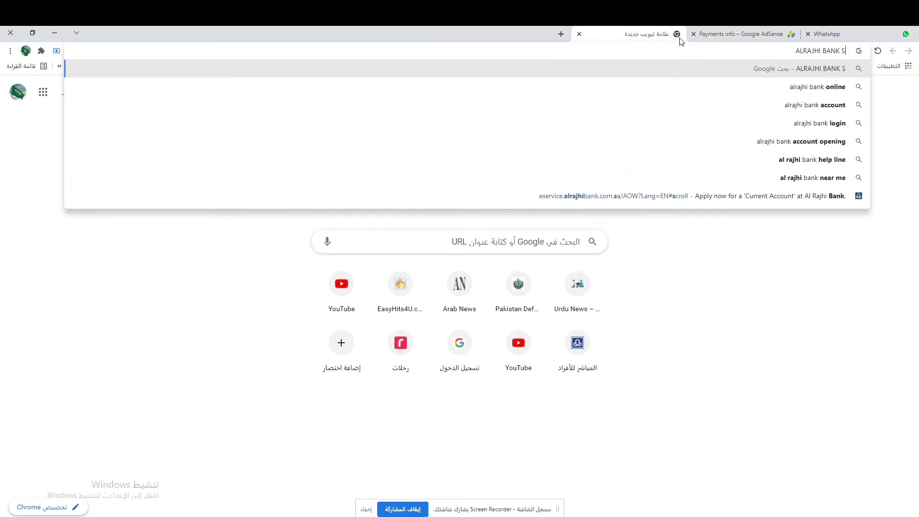
pyautogui.write('WIFT')
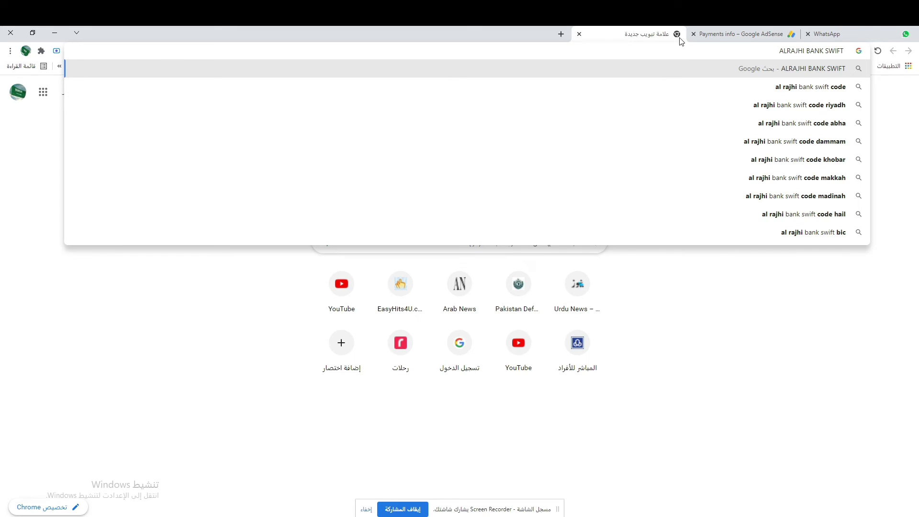
pyautogui.write(' BIC')
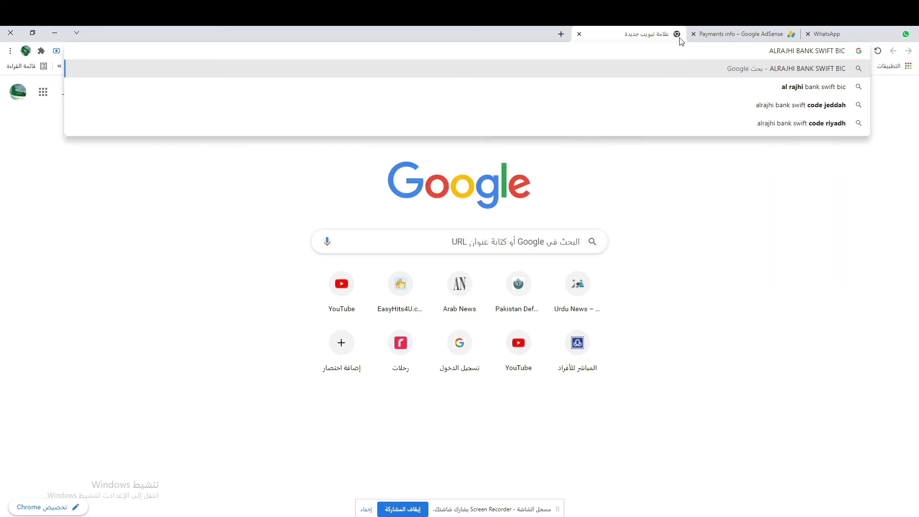
pyautogui.press('Return')
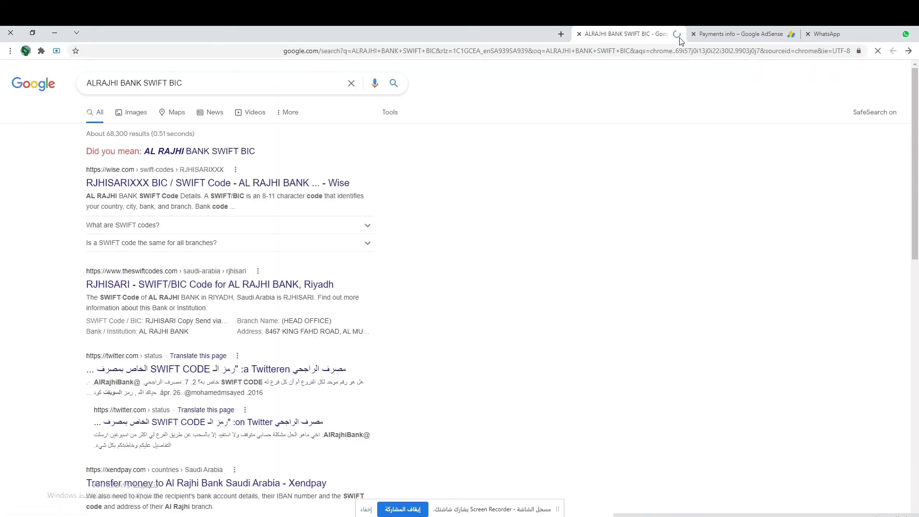
# Step: Open the Wise result and select the SWIFT code RJHISARIXXX to copy it
pyautogui.click(222, 186)
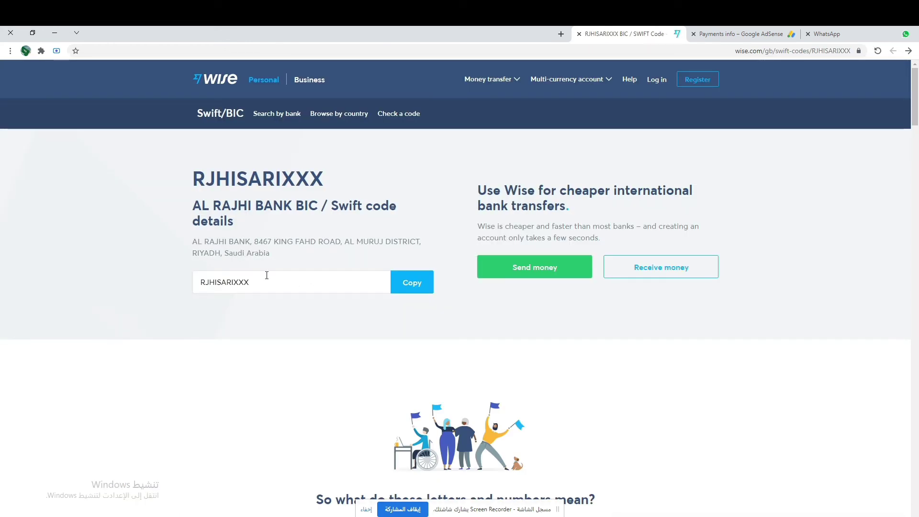
pyautogui.moveTo(254, 282); pyautogui.dragTo(182, 289)
pyautogui.hotkey('ctrl', 'c')
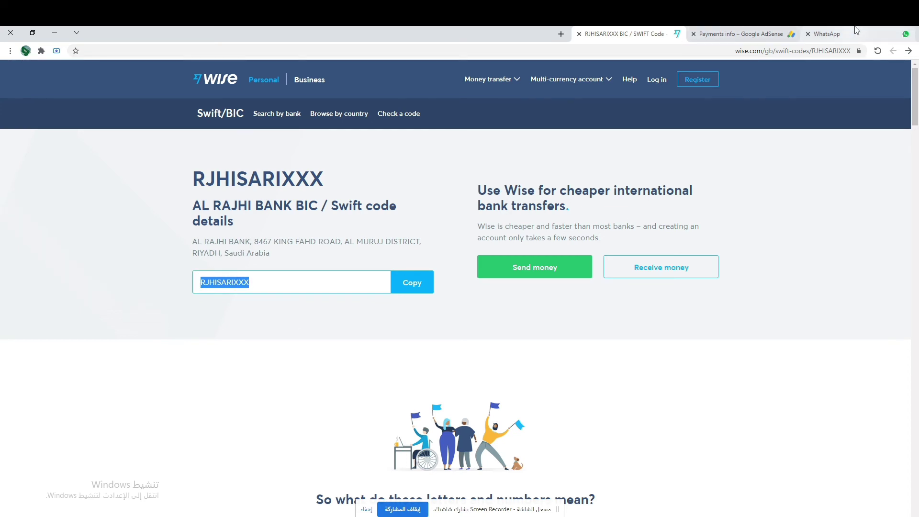
# Step: Paste RJHISARIXXX into the SWIFT BIC field of the AdSense wire transfer form
pyautogui.click(746, 29)
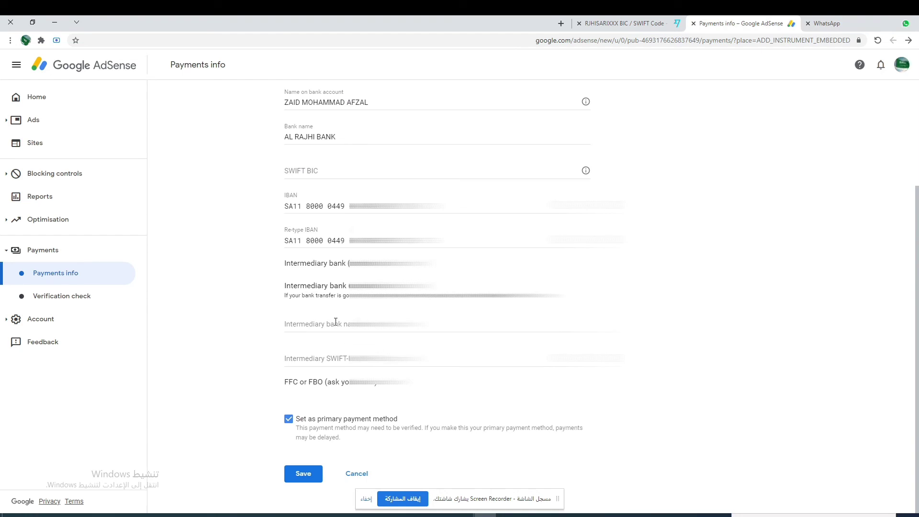
pyautogui.scroll(2, 342, 325)
pyautogui.click(320, 268)
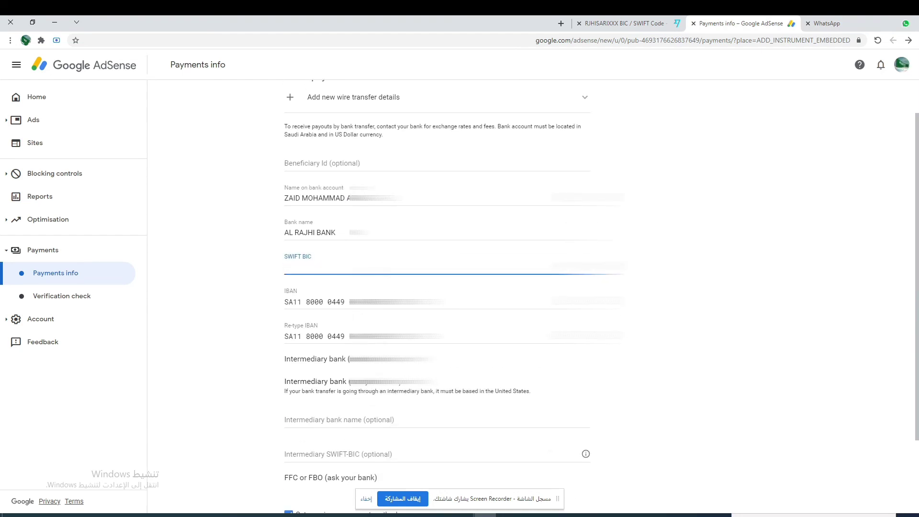
pyautogui.hotkey('ctrl', 'v')
pyautogui.click(660, 296)
pyautogui.scroll(-2, 659, 296)
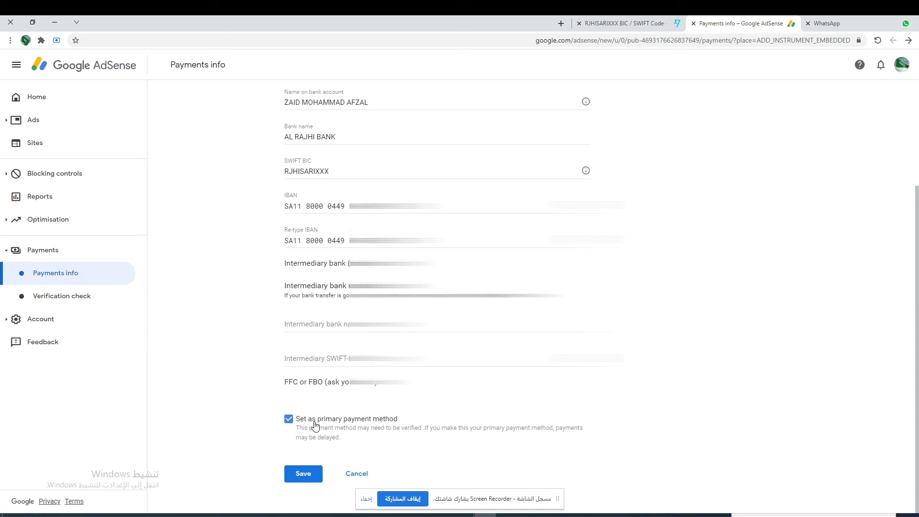
# Step: Save the wire transfer details, keeping them as the primary payment method
pyautogui.click(304, 473)
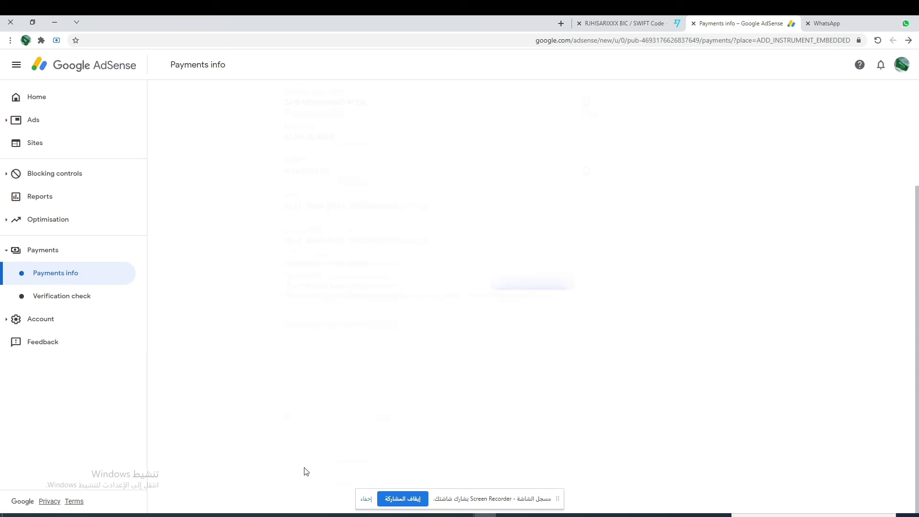